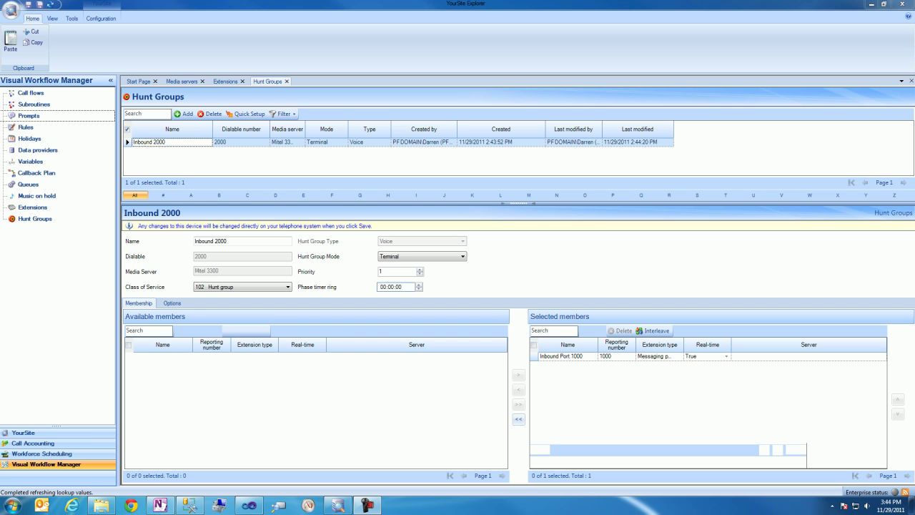
Add a new voice call flow and open it in the designer
left_click(30, 95)
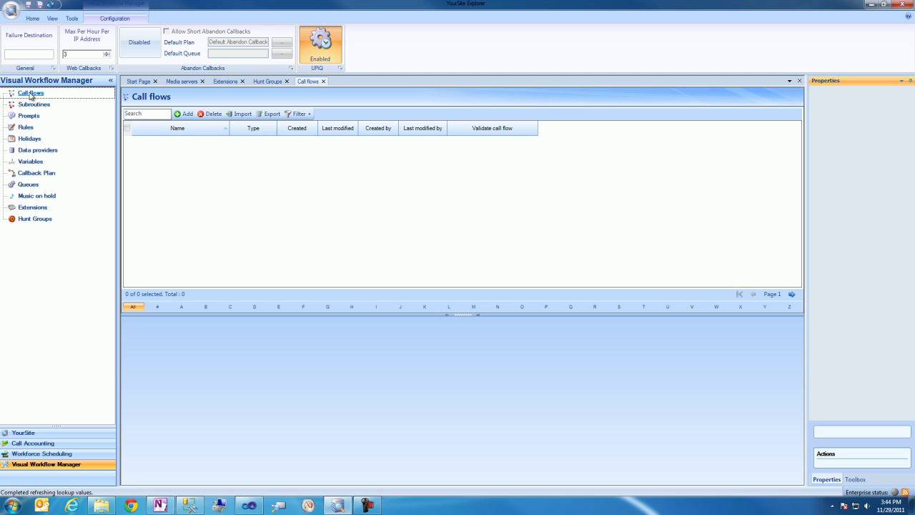
left_click(178, 113)
left_click(180, 124)
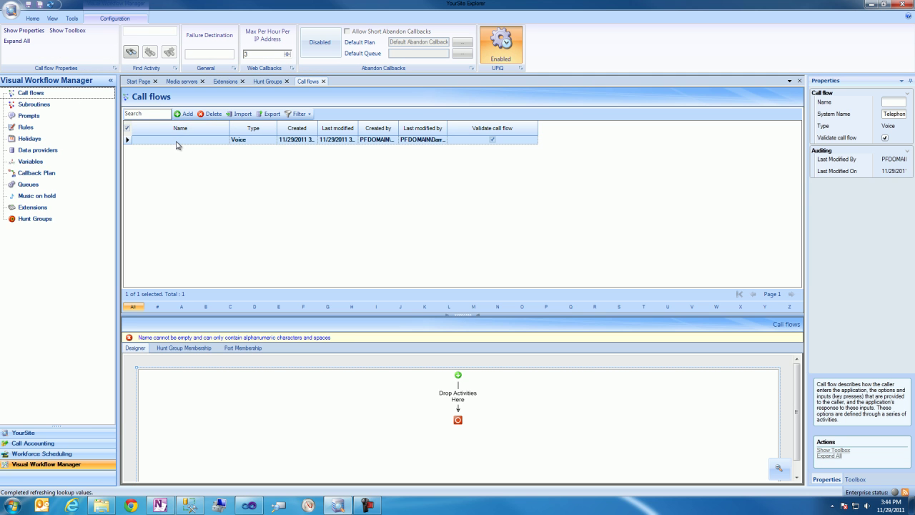
double_click(178, 140)
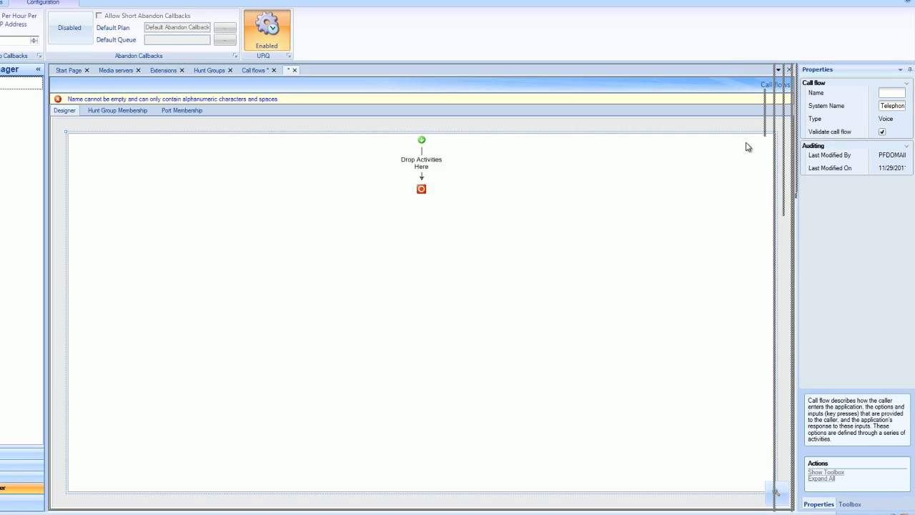
Name the call flow 'Inbound' with system name 'InboundCallflow'
left_click_drag(748, 146, 726, 143)
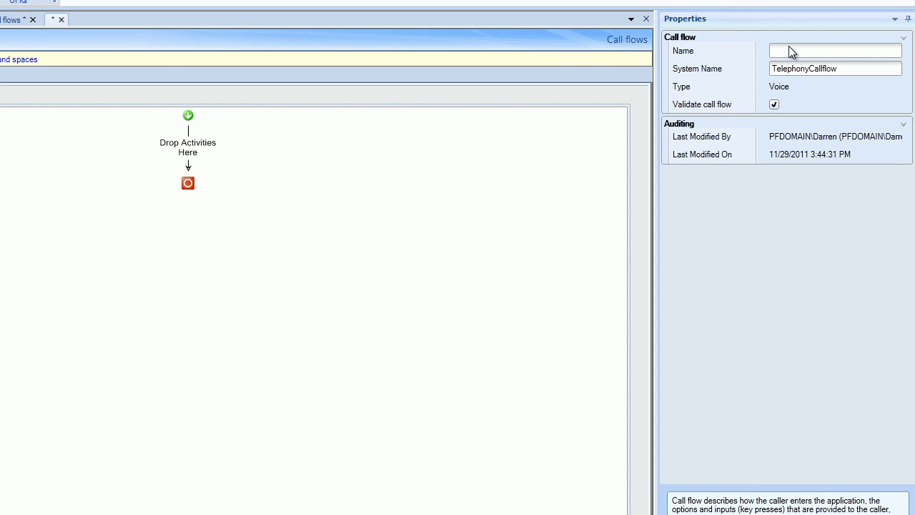
left_click(818, 93)
type("Inbound")
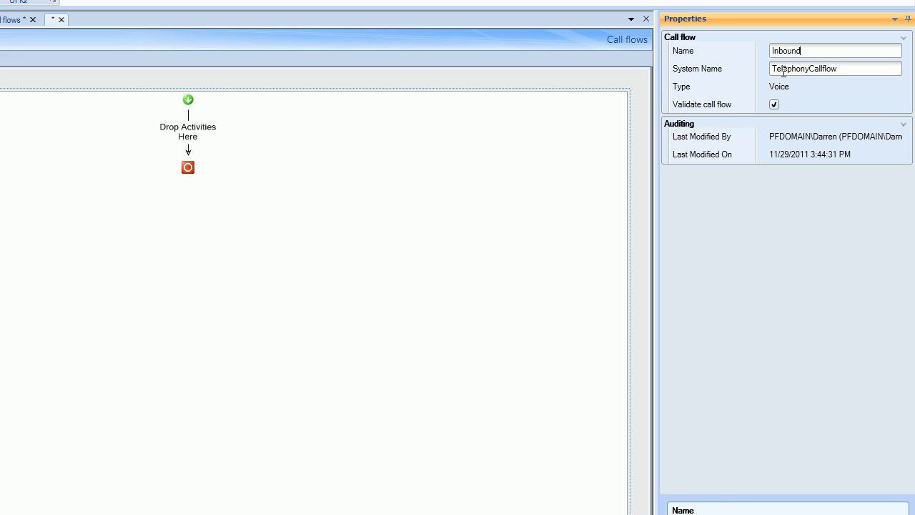
double_click(784, 71)
type("InboundCall")
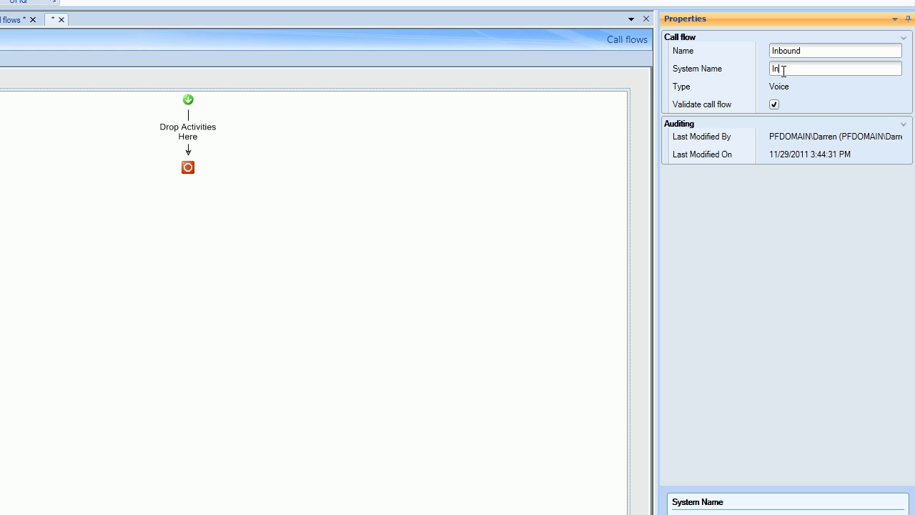
type("flwo")
key("BackSpace")
key("BackSpace")
type("ow")
key("ctrl+alt+x")
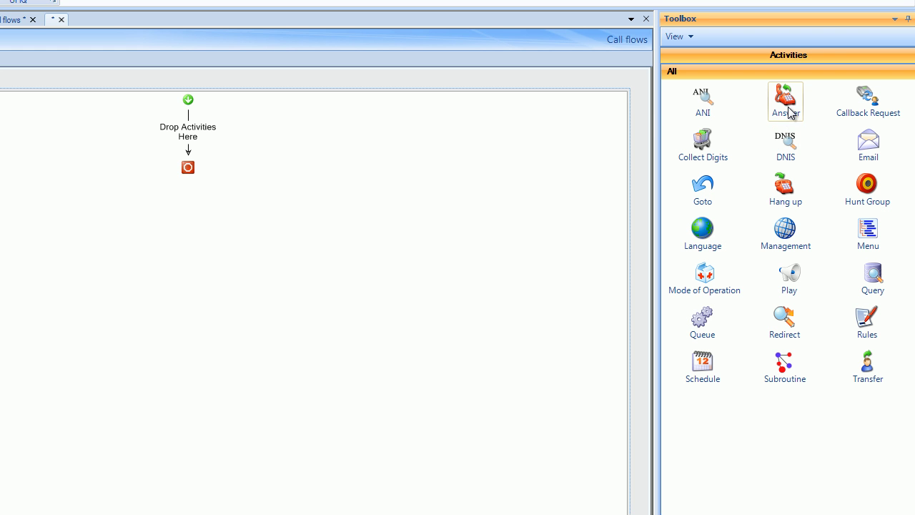
Place an Answer activity followed by a Play activity in the flow
left_click_drag(790, 107, 193, 127)
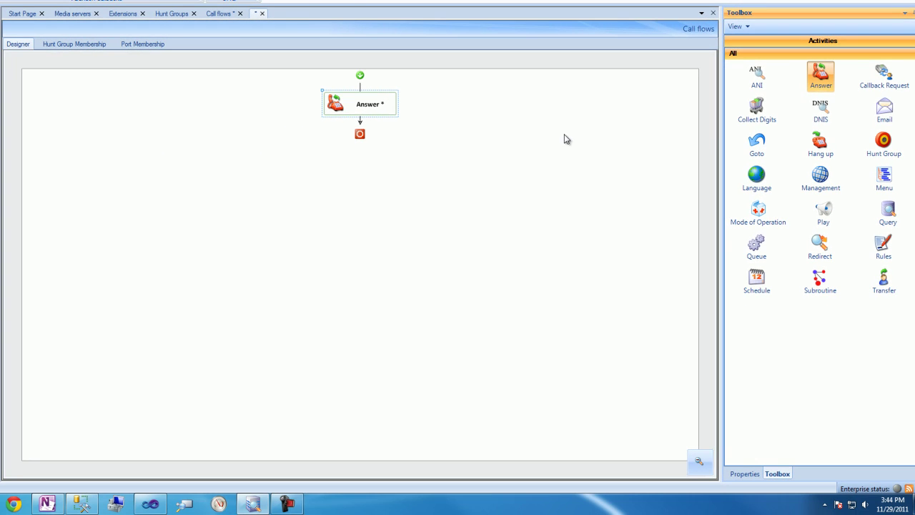
left_click_drag(810, 236, 354, 152)
left_click_drag(411, 135, 357, 123)
Set the Play activity's greeting prompt to Welcome.en-CA.wav
right_click(366, 147)
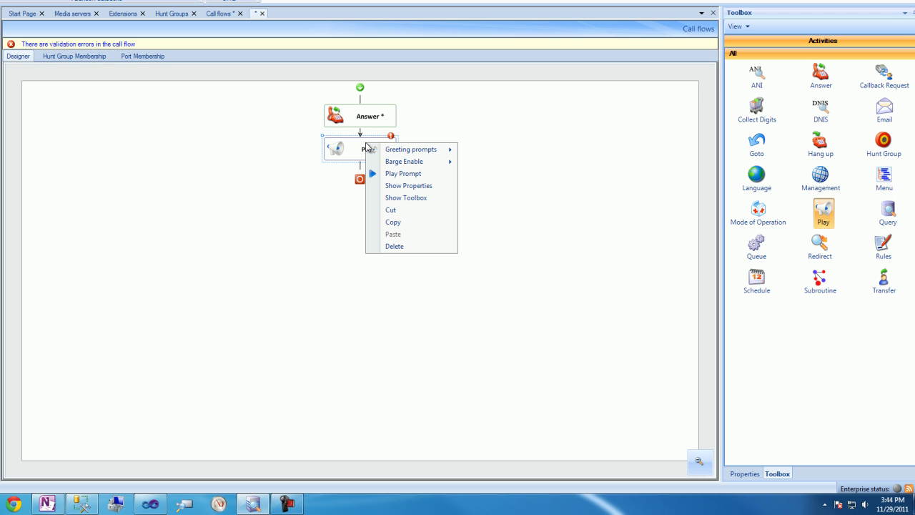
mouse_move(408, 148)
left_click(494, 173)
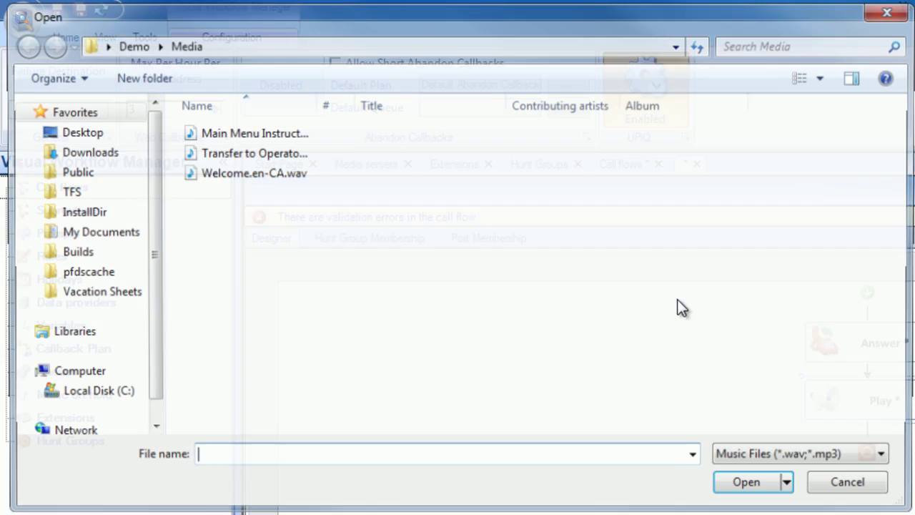
left_click(276, 177)
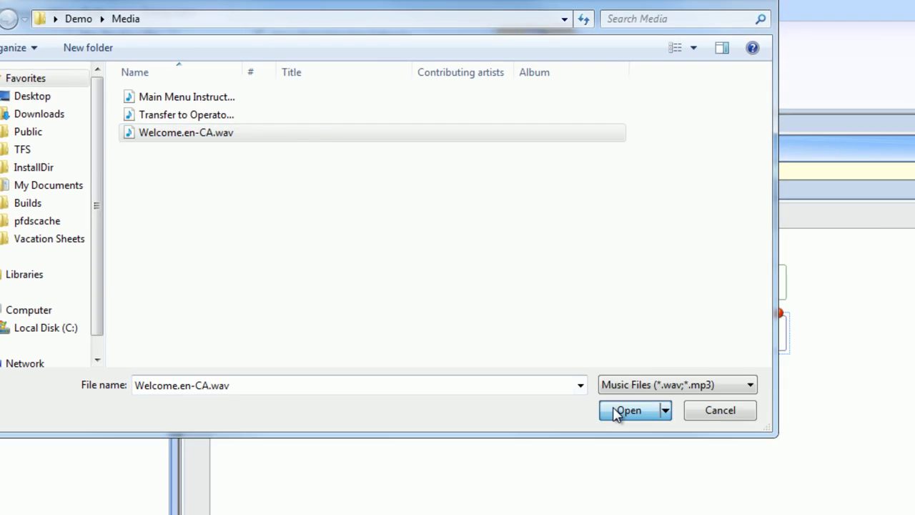
left_click(627, 411)
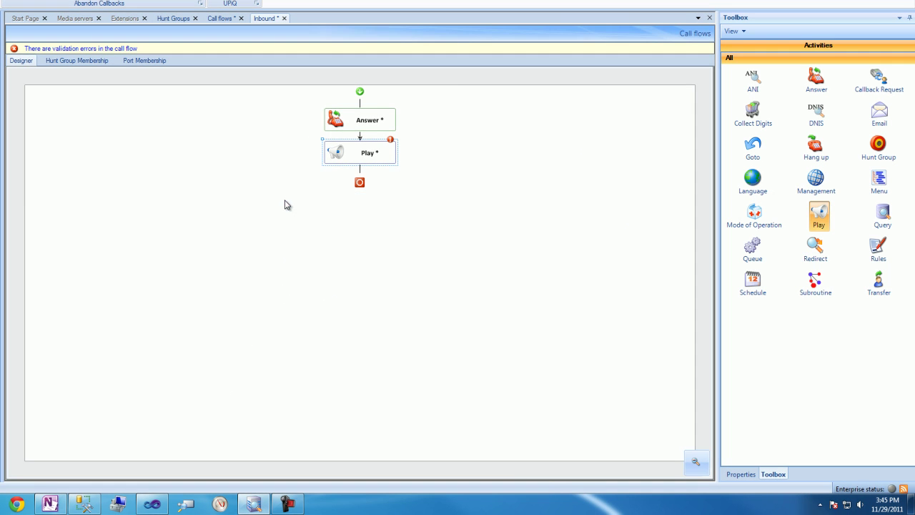
Add a Menu below Play using Main Menu Instructions.en-CA.wav, and expand its branches
mouse_move(880, 183)
left_mouse_down()
mouse_move(625, 196)
mouse_move(370, 170)
mouse_move(363, 154)
mouse_move(360, 181)
left_mouse_up()
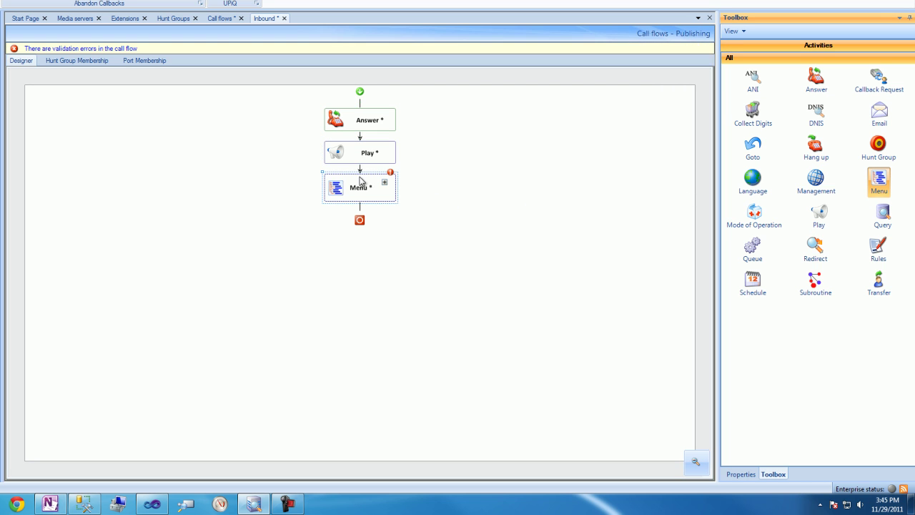
right_click(361, 188)
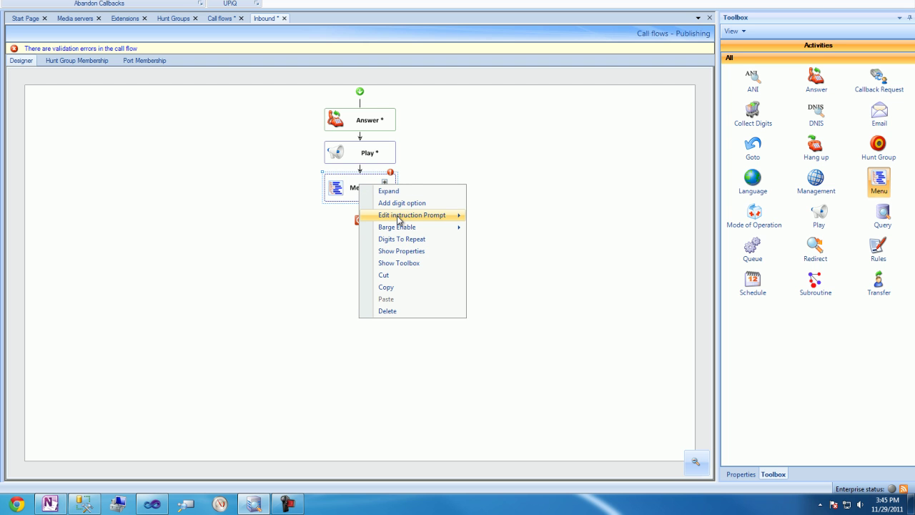
mouse_move(402, 215)
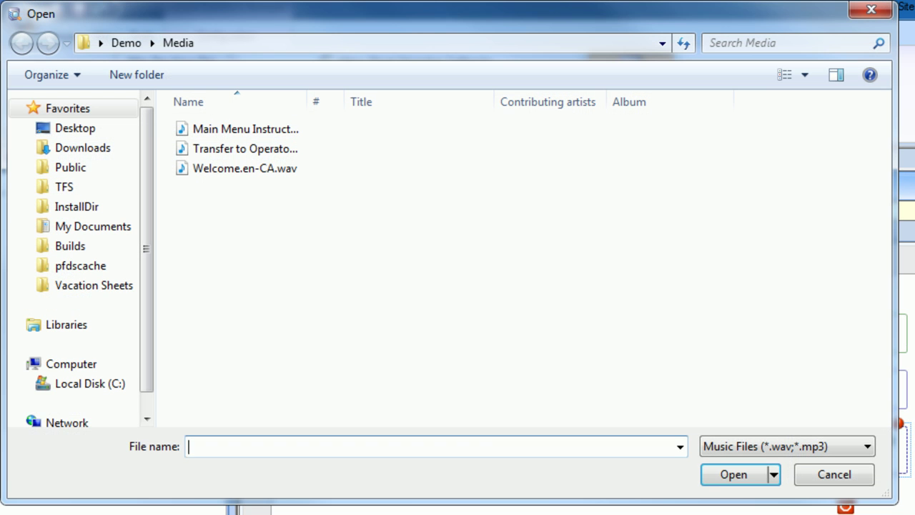
left_click(271, 130)
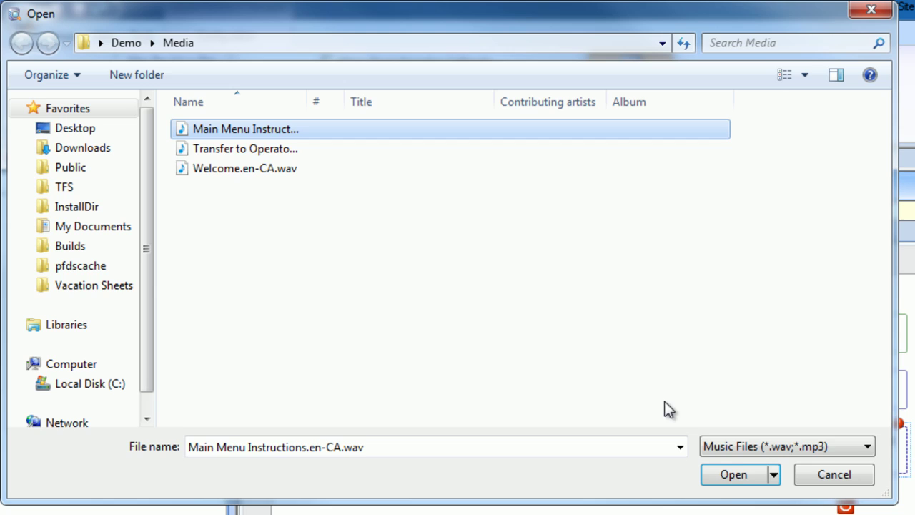
left_click(731, 473)
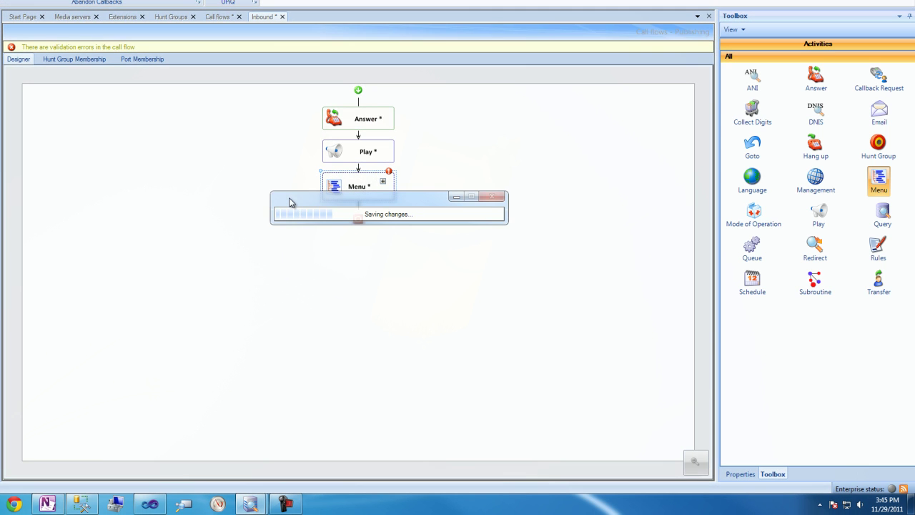
left_click(383, 171)
Add digit options 1 and 2 to the Menu as new branches
right_click(372, 177)
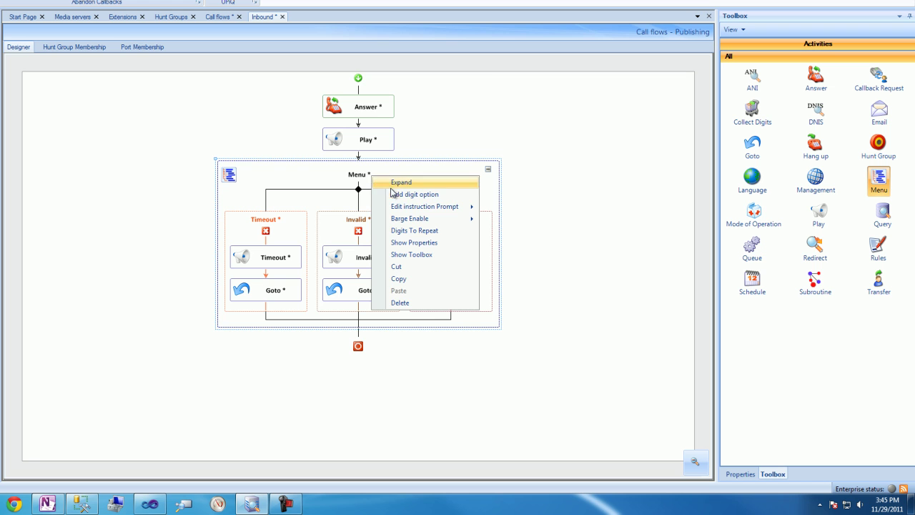
left_click(392, 194)
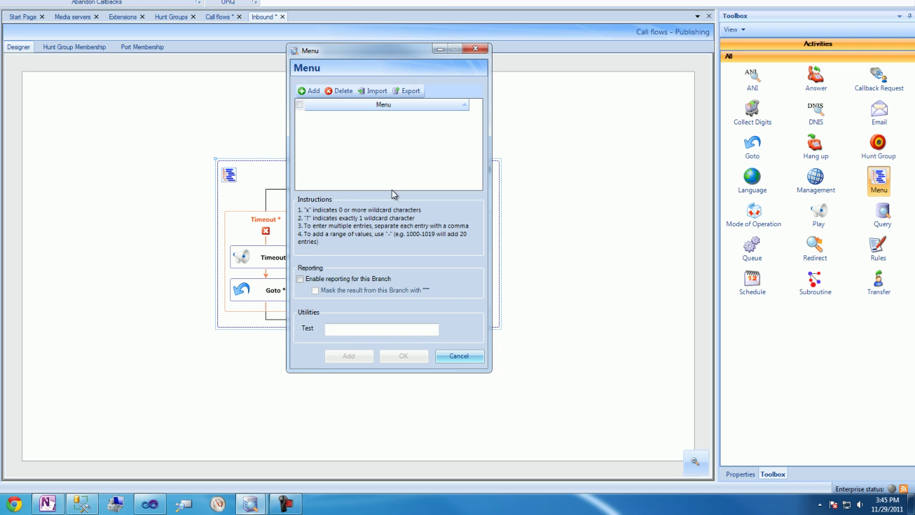
left_click(307, 91)
type("1")
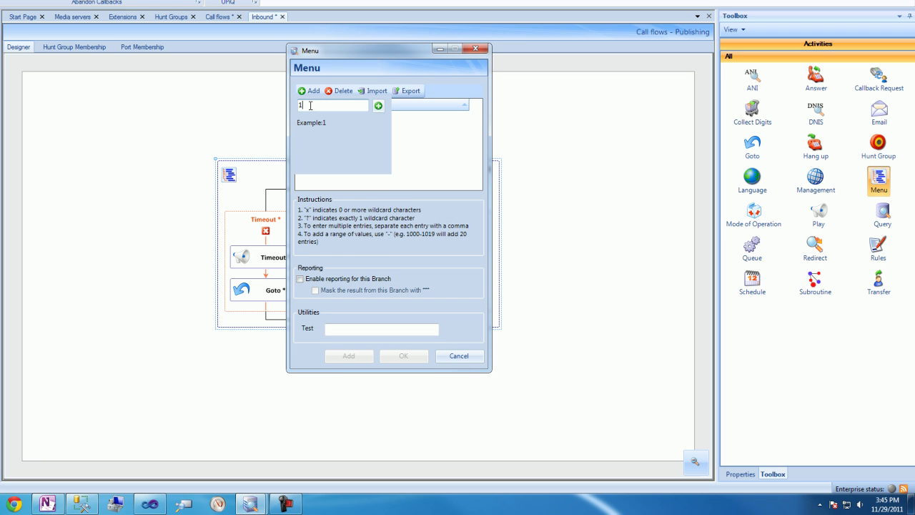
left_click(379, 106)
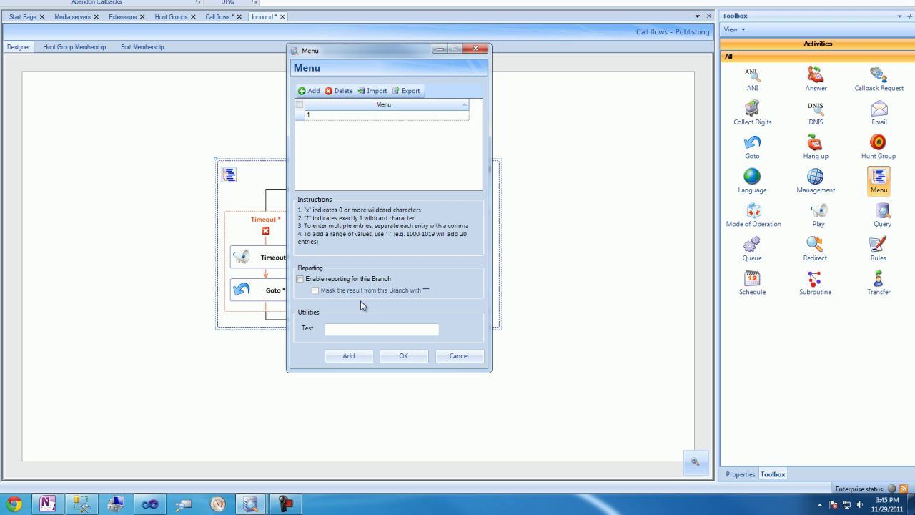
left_click(350, 355)
left_click(314, 92)
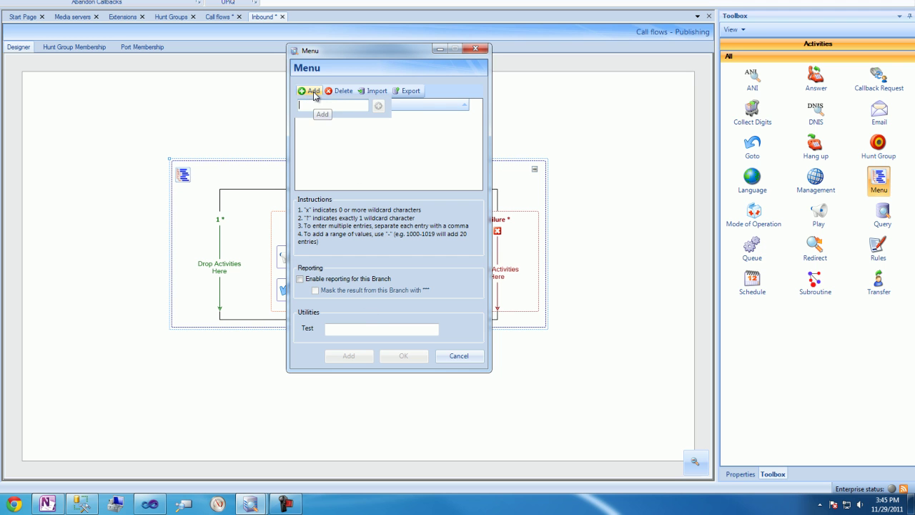
type("2")
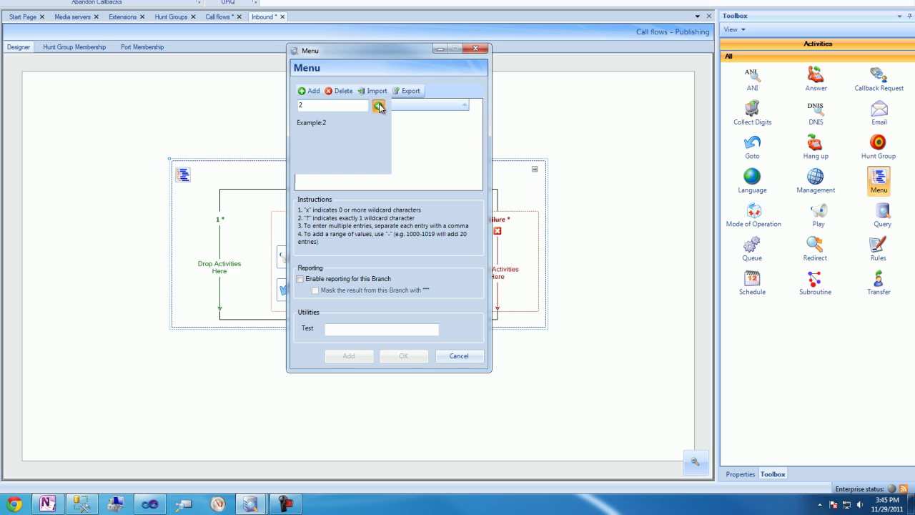
left_click(378, 106)
left_click(395, 358)
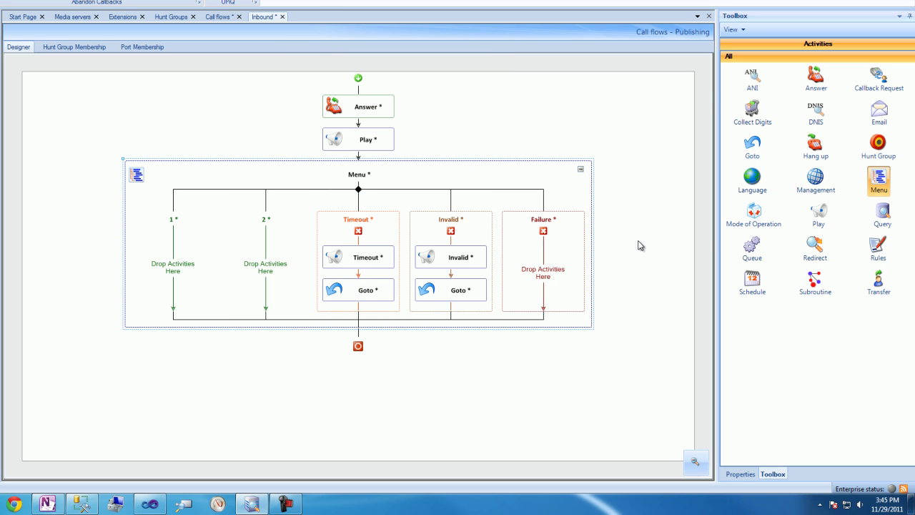
Place a Transfer on branch 1 named Sales with system name SalesTransfer
left_click(878, 285)
left_click_drag(879, 285, 181, 261)
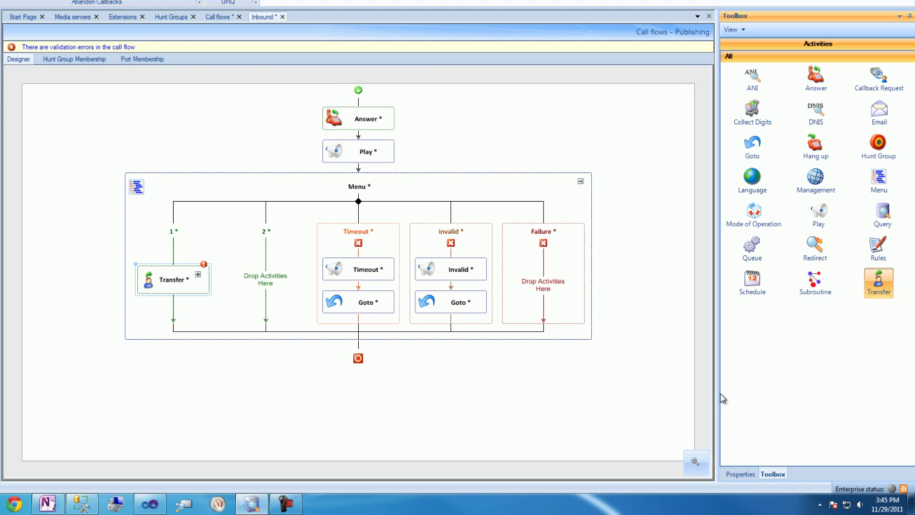
left_click(738, 473)
left_click(811, 40)
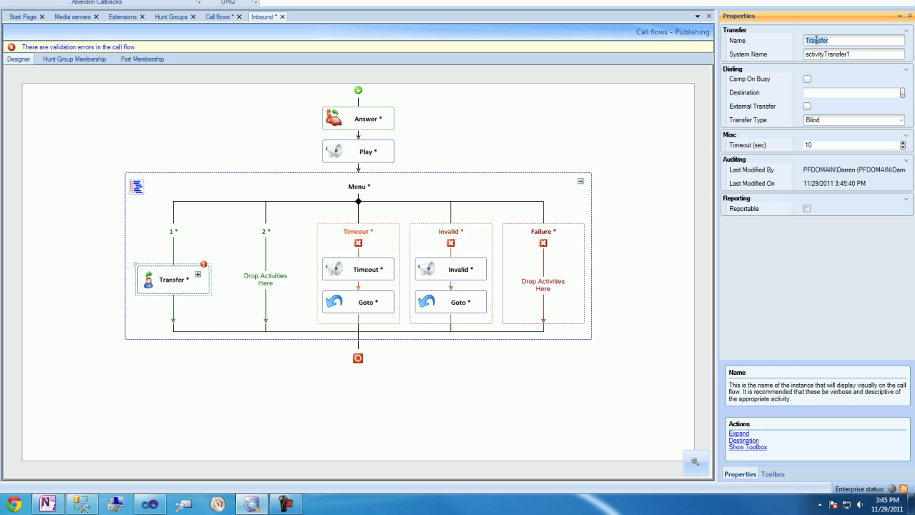
type("Sales")
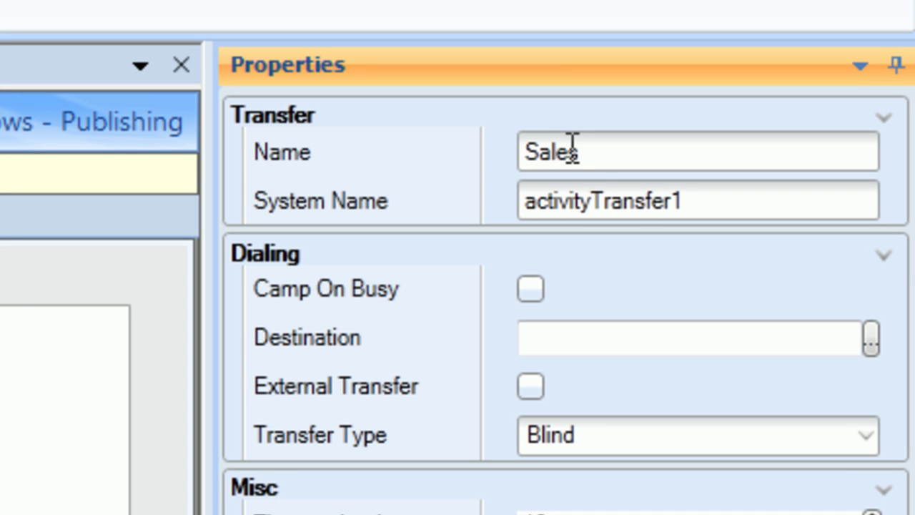
left_click(598, 201)
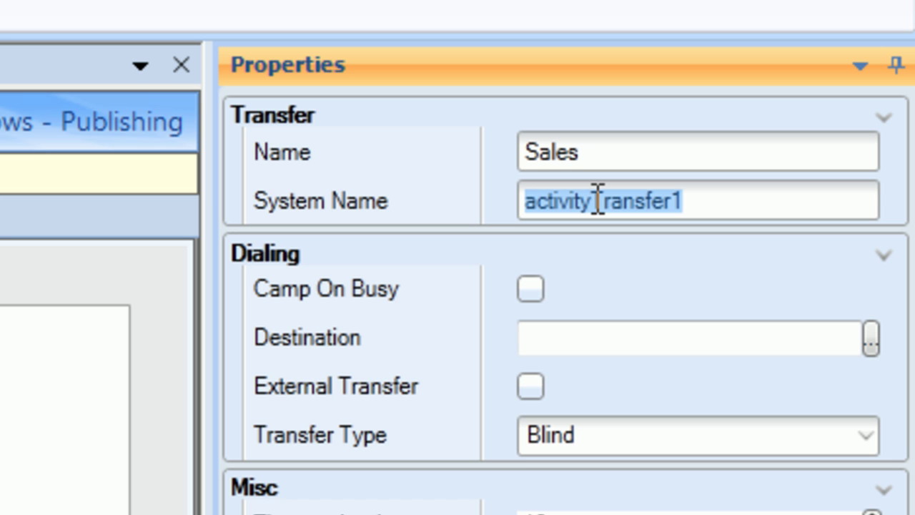
type("SalesT")
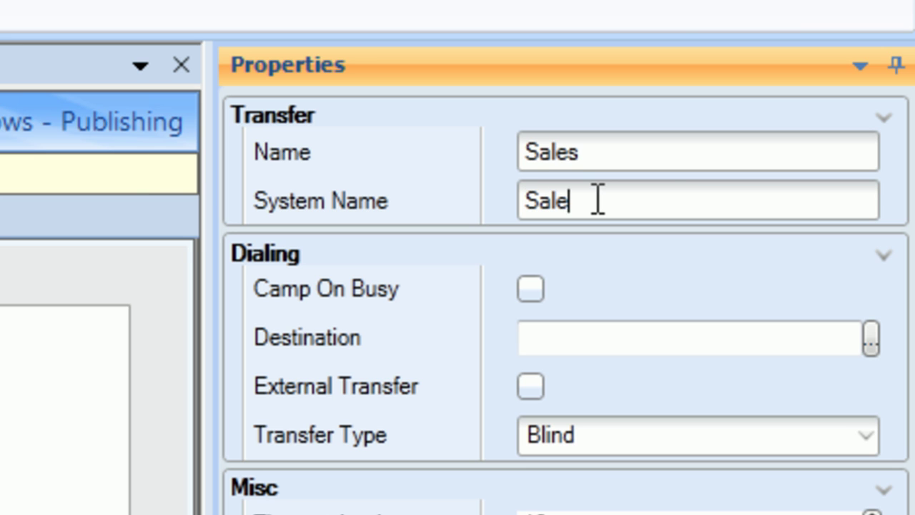
type("ransfer")
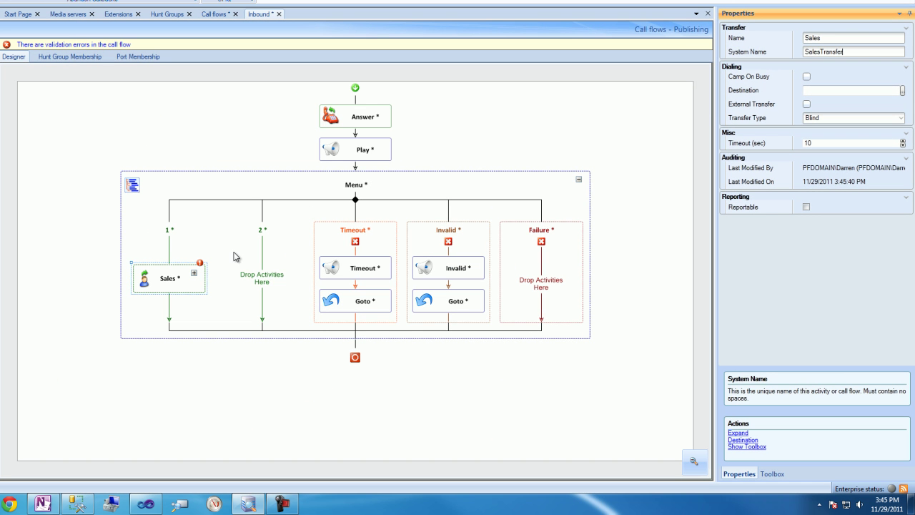
Set the Sales transfer's destination to the P300 Sales queue
right_click(191, 281)
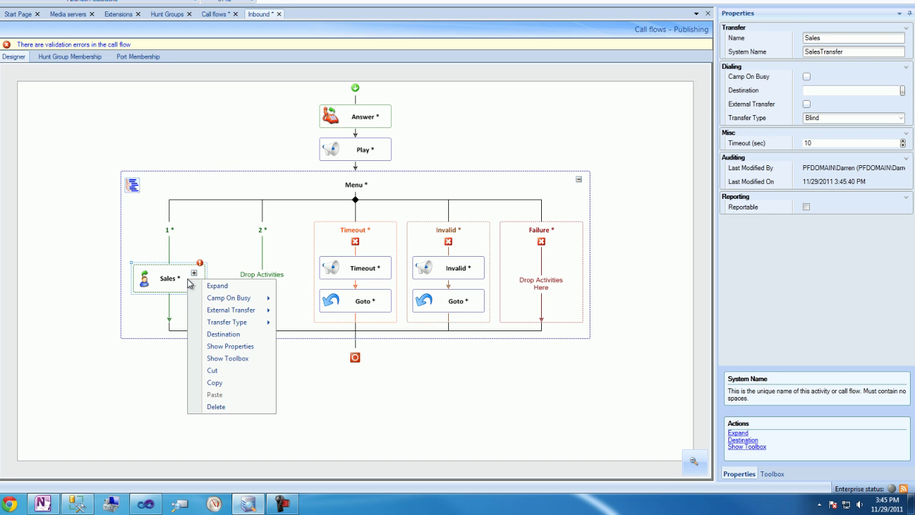
left_click(209, 333)
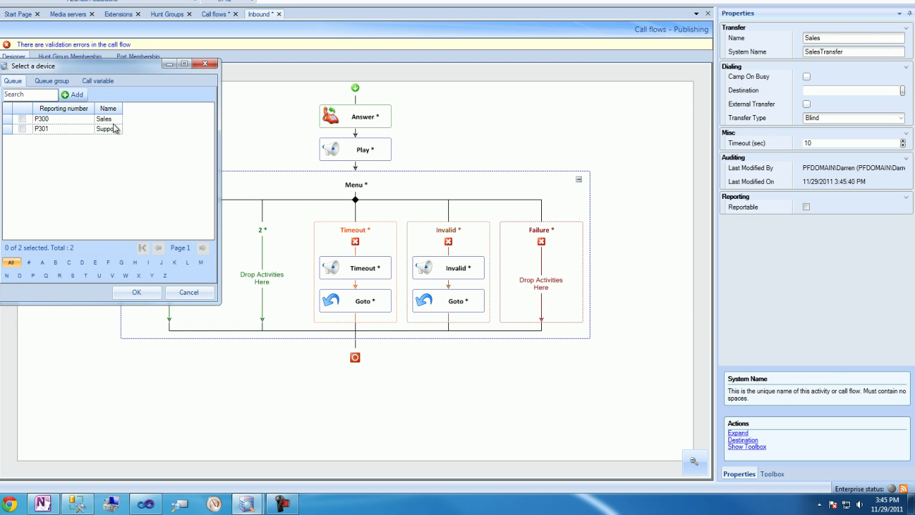
left_click(101, 120)
left_click(132, 291)
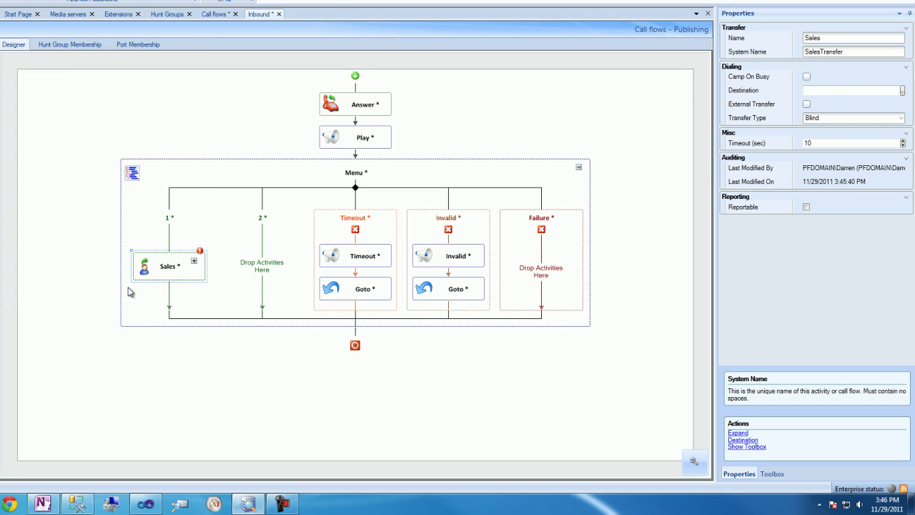
right_click(158, 267)
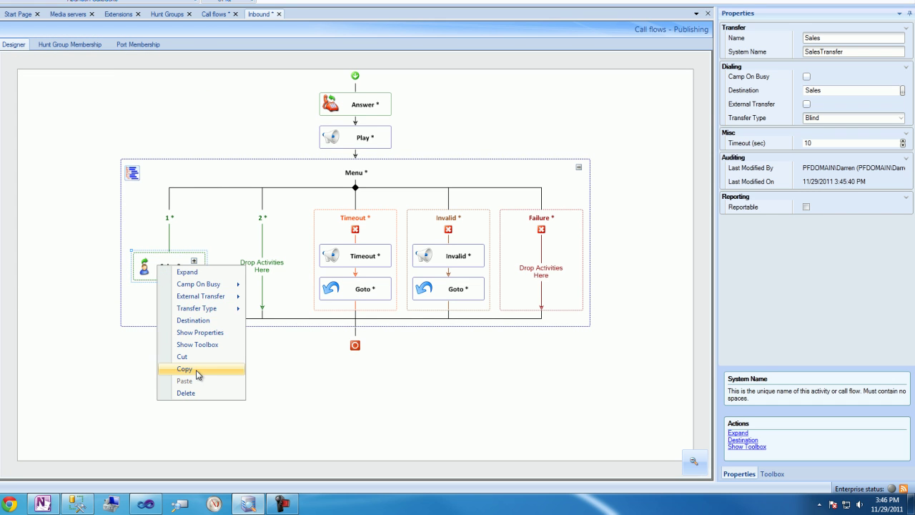
Paste a copy of the Sales transfer into branch 2, renamed Support / SupportTransfer
left_click(197, 369)
left_click(262, 264)
right_click(261, 264)
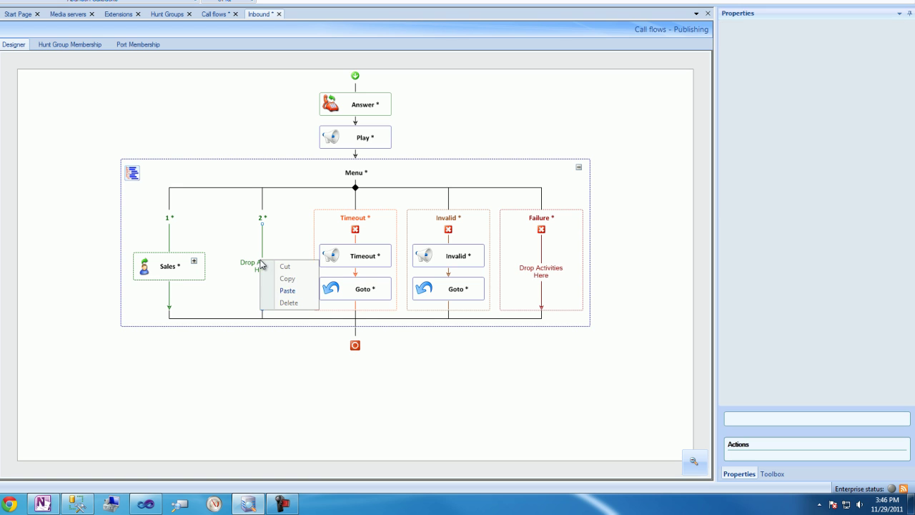
left_click(281, 291)
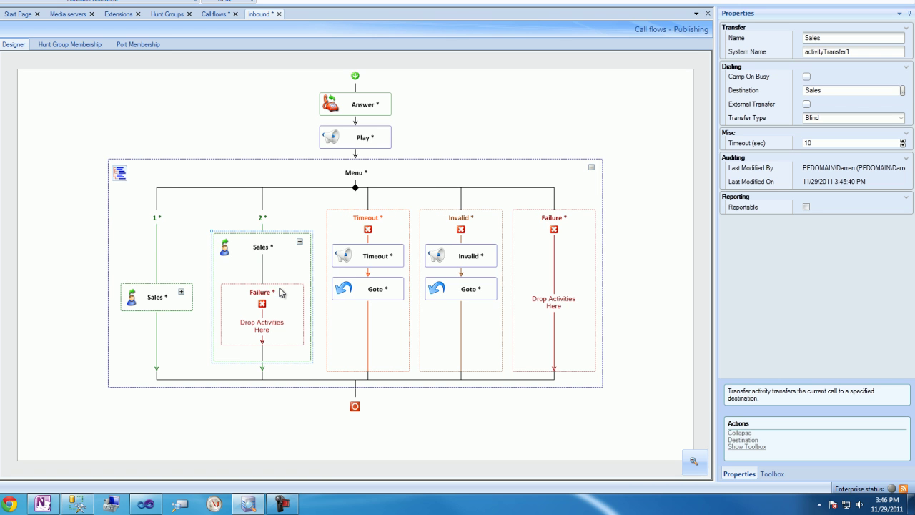
left_click(848, 37)
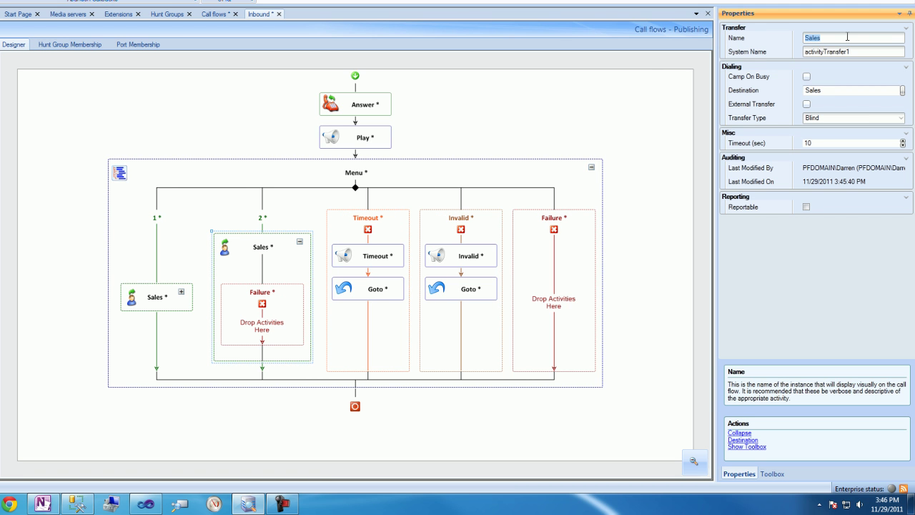
type("Support")
left_click(852, 52)
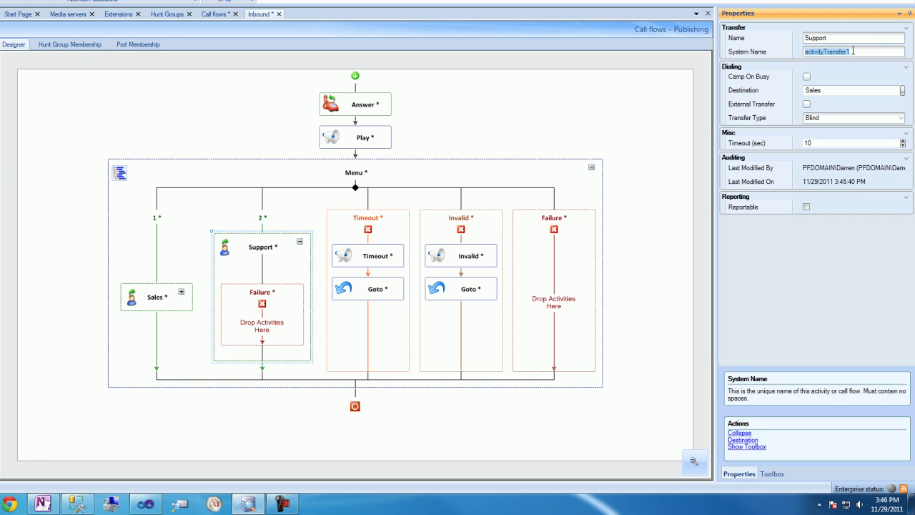
type("SupportTransfer")
Change the Support transfer's destination to the P301 Support queue
left_click(902, 90)
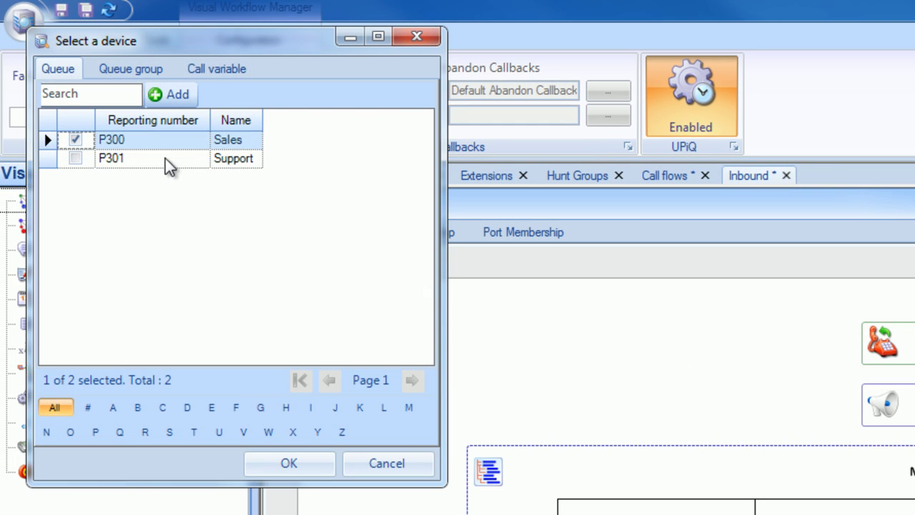
left_click(166, 158)
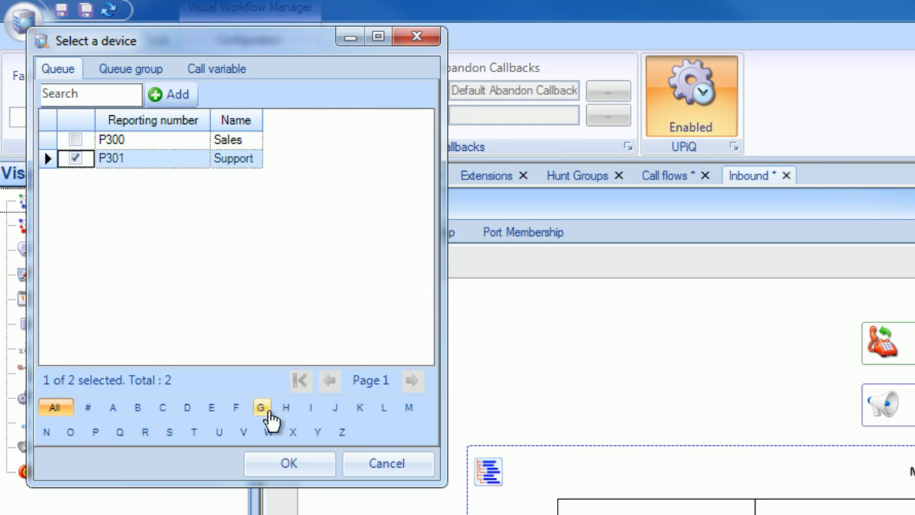
left_click(289, 470)
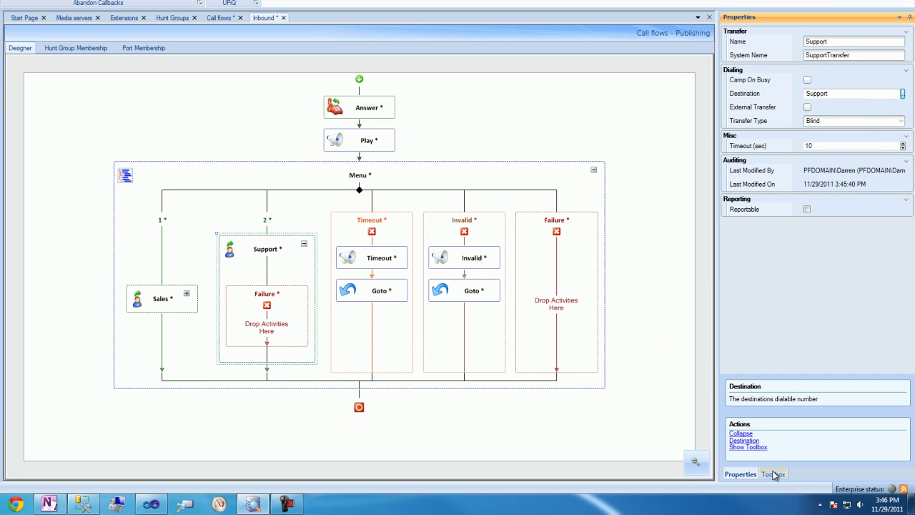
Add a Transfer and a Play above it in Support's Failure branch
left_click(773, 474)
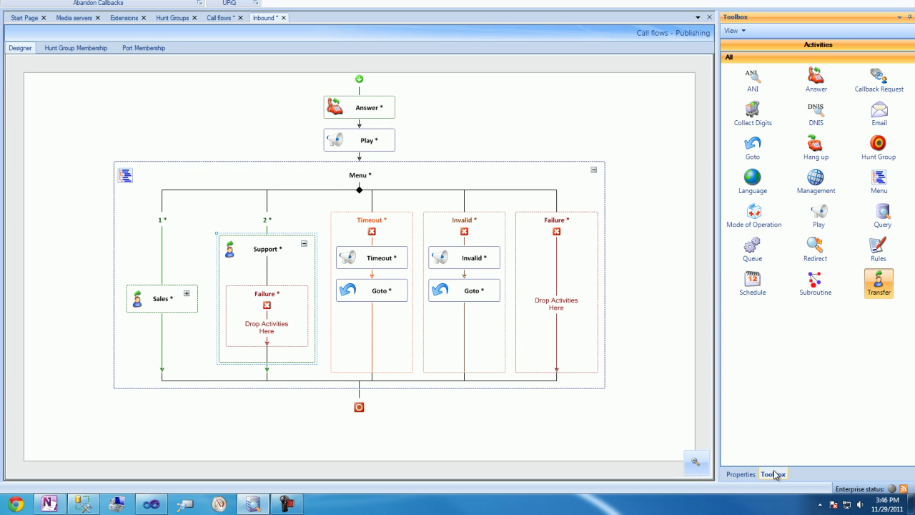
left_click_drag(879, 282, 262, 318)
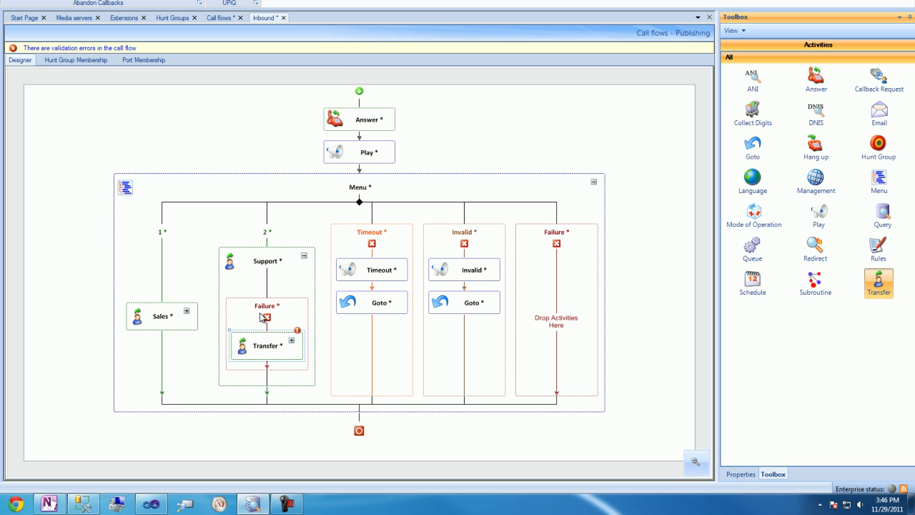
left_click_drag(818, 214, 267, 323)
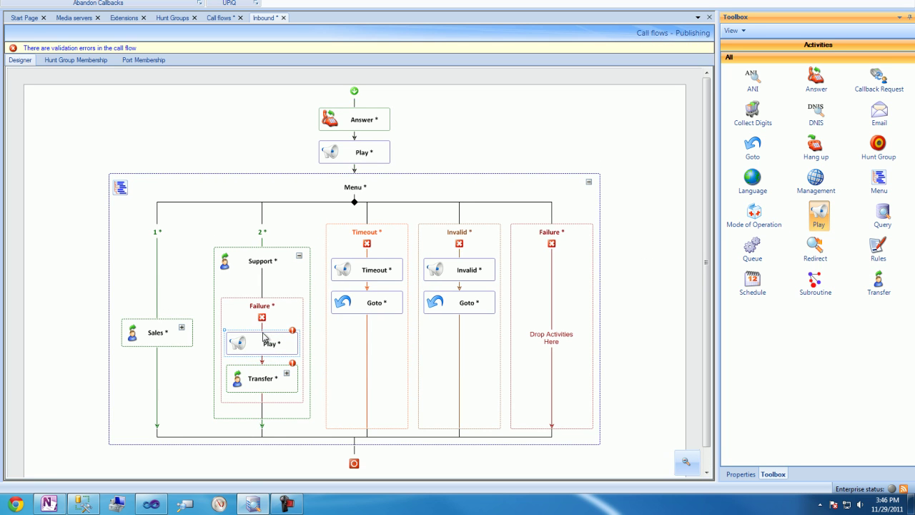
Set that Play's prompt to Transfer to Operator.en-CA.wav
right_click(265, 343)
mouse_move(306, 345)
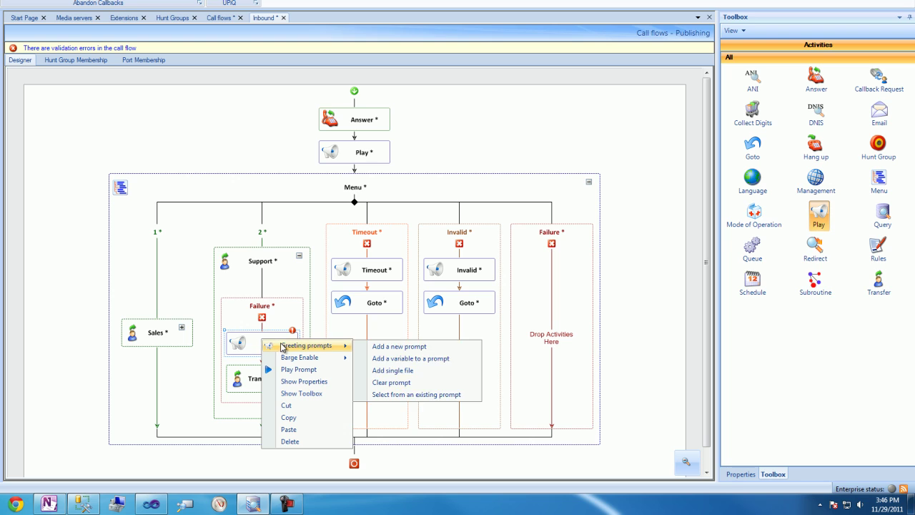
left_click(393, 369)
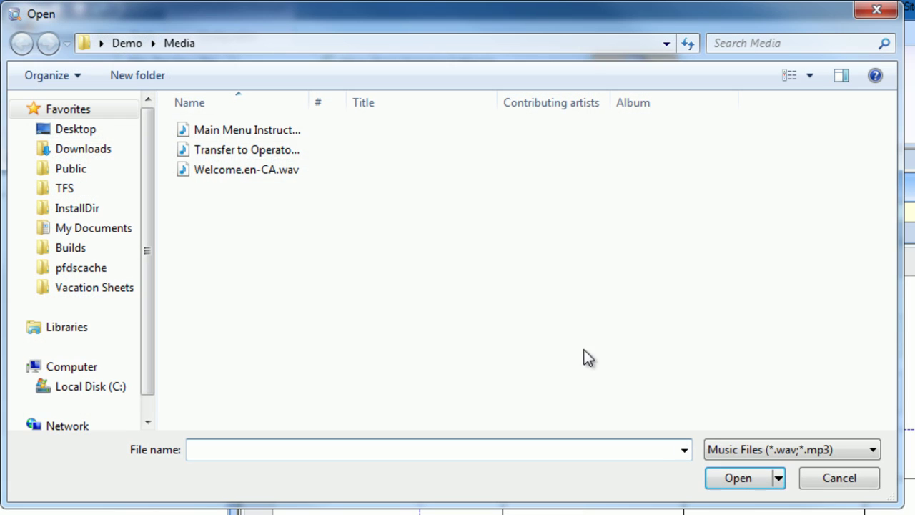
left_click(277, 150)
left_click(737, 477)
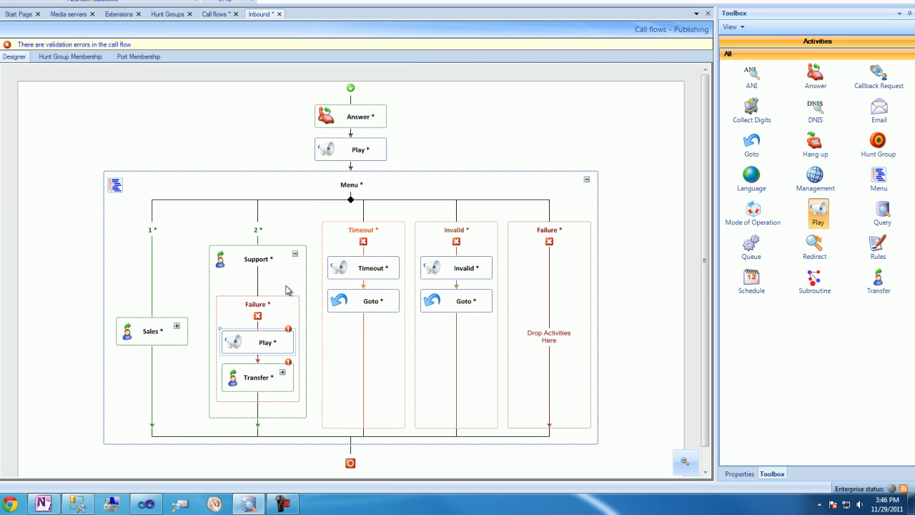
Rename the failure Transfer to Operator (OperatorTransfer) with destination 0
left_click(261, 382)
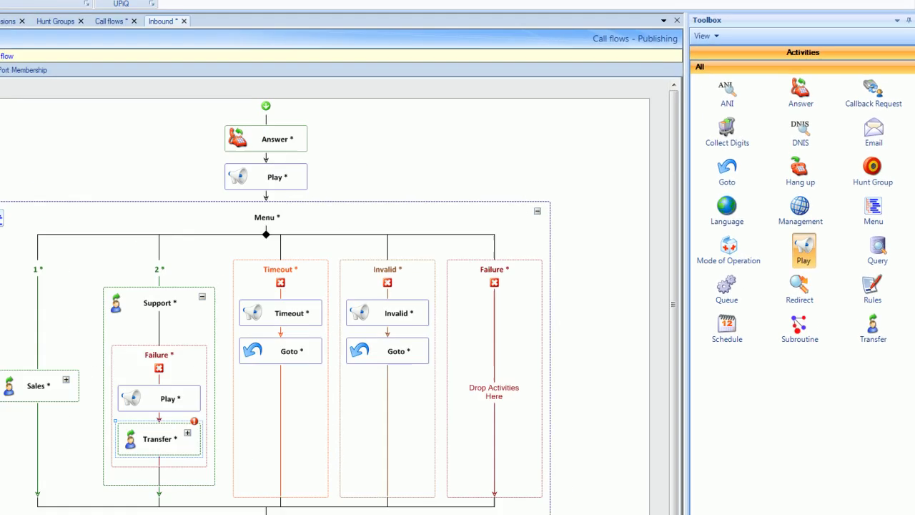
left_click(740, 474)
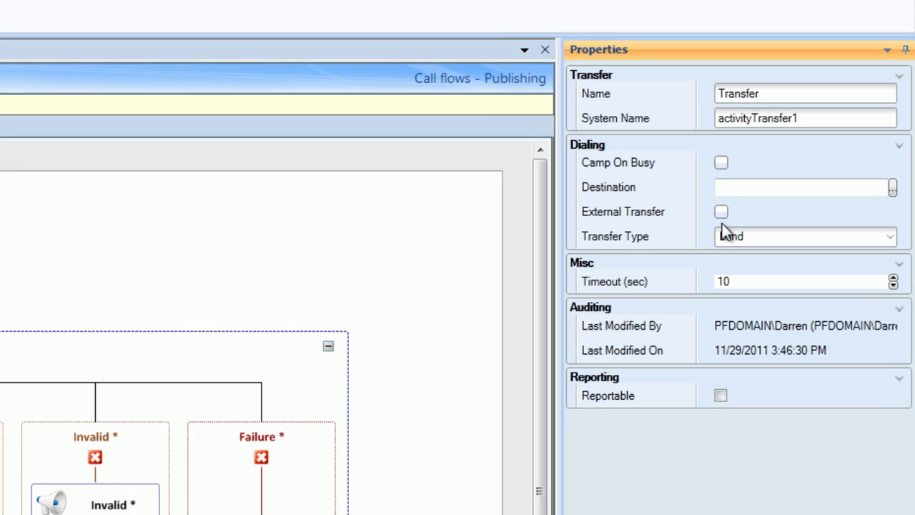
double_click(739, 96)
type("O")
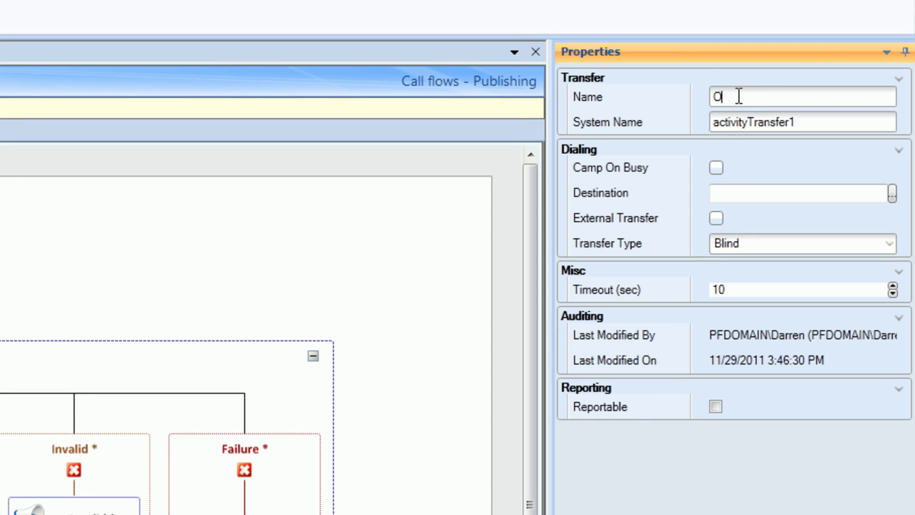
type("perator")
double_click(782, 123)
type("OperatorTransfer")
left_click(781, 192)
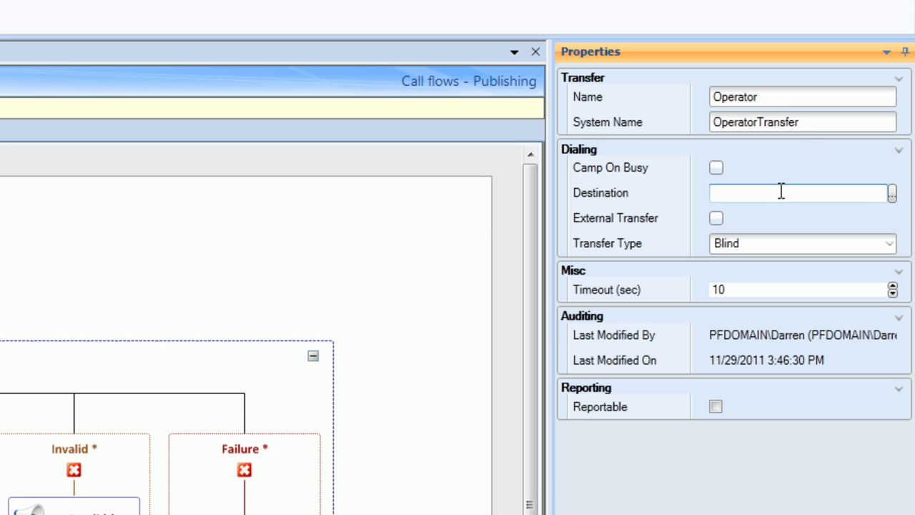
type("0")
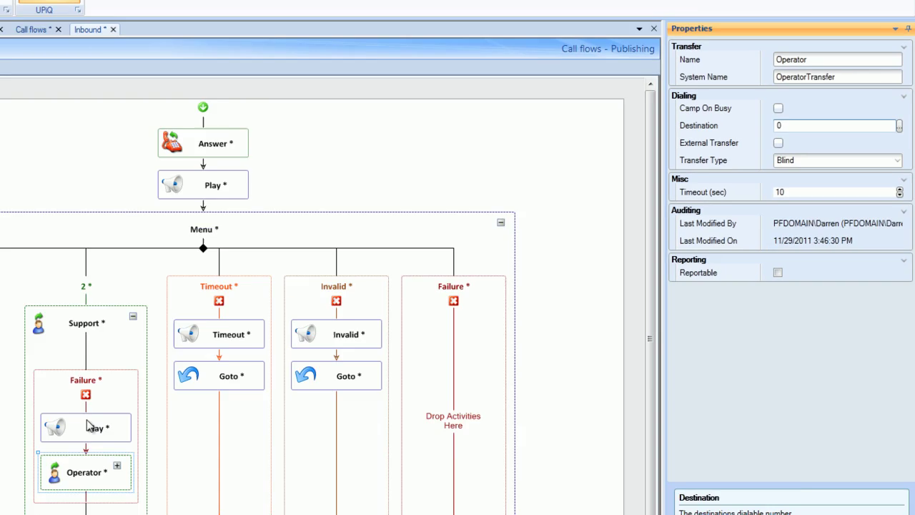
Copy the Play and Operator steps into the Sales transfer's Failure branch
left_click(266, 333)
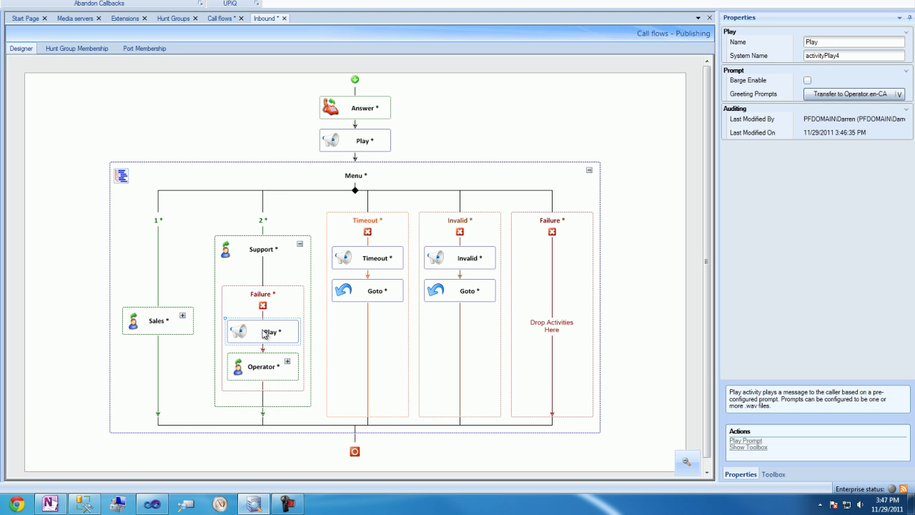
right_click(262, 367)
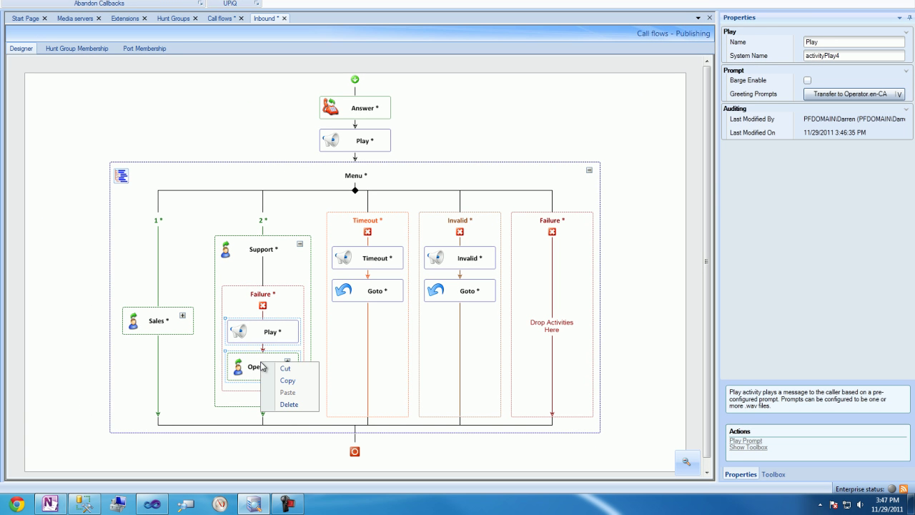
left_click(288, 384)
left_click(183, 316)
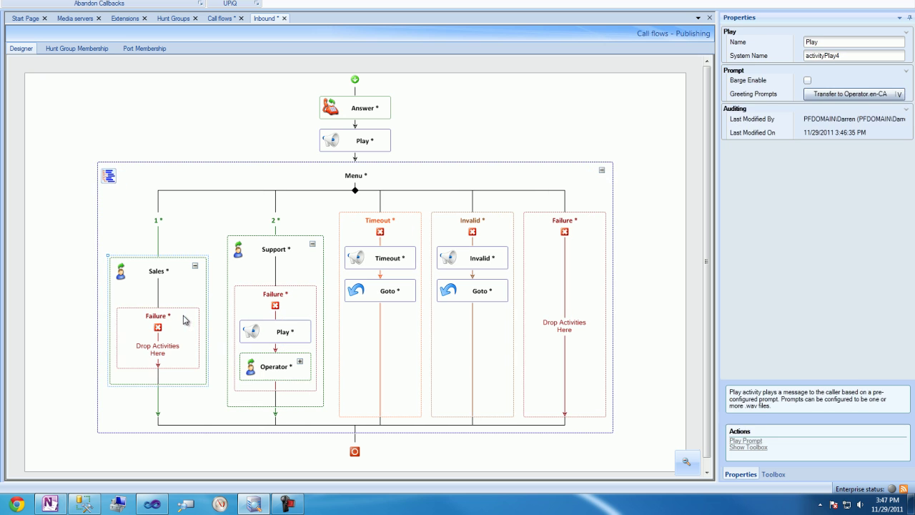
left_click(159, 330)
right_click(159, 333)
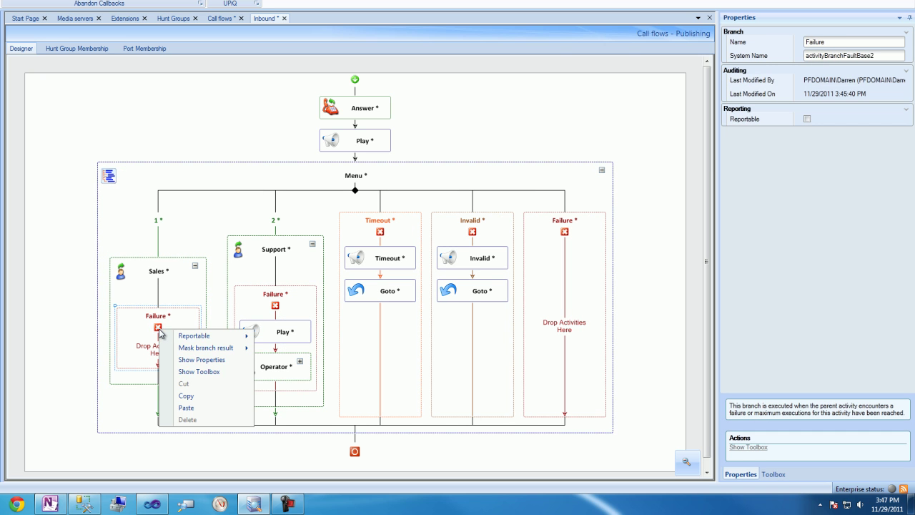
left_click(191, 408)
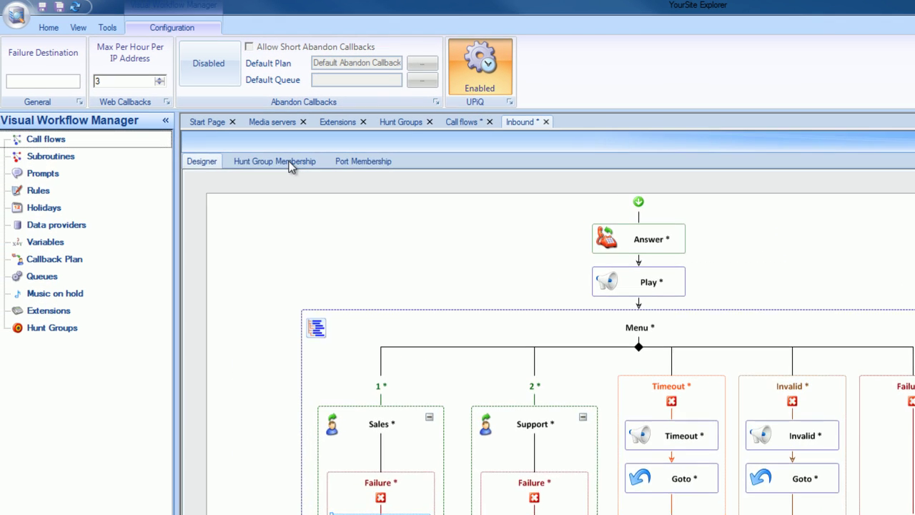
Add hunt group Inbound 2000 to the flow's selected hunt group members
left_click(87, 48)
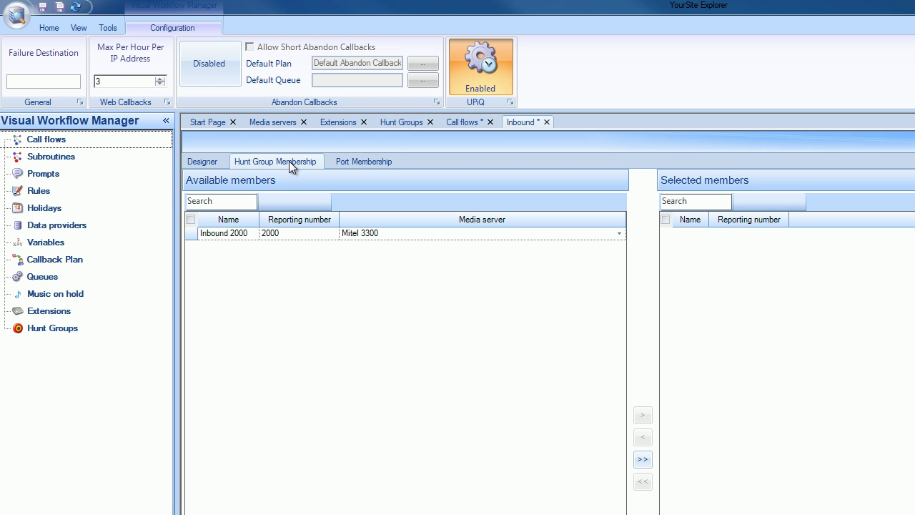
left_click(268, 235)
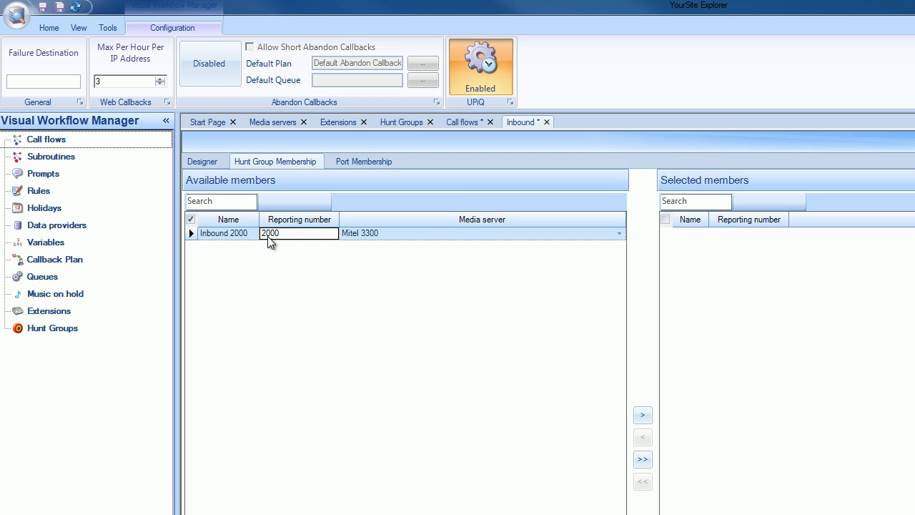
left_click(640, 418)
Return to the diagram and save the Inbound call flow from the quick access toolbar
left_click(218, 166)
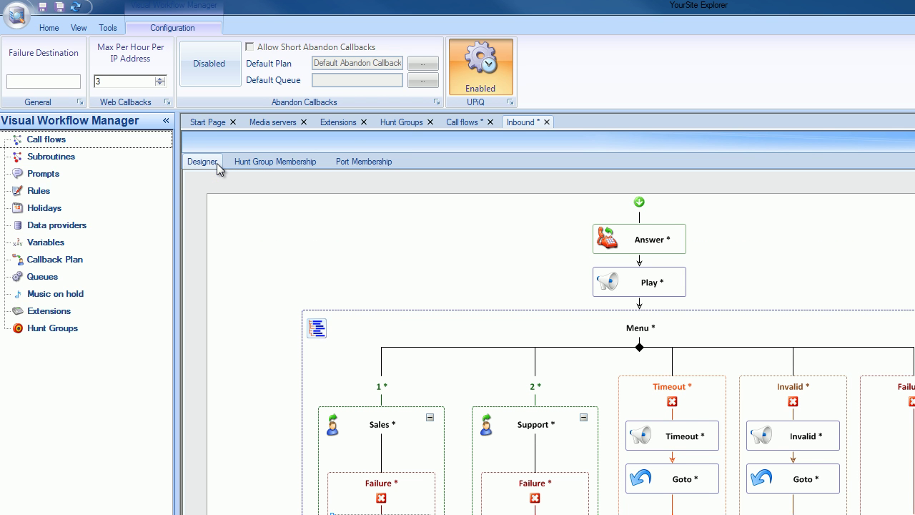
left_click(43, 7)
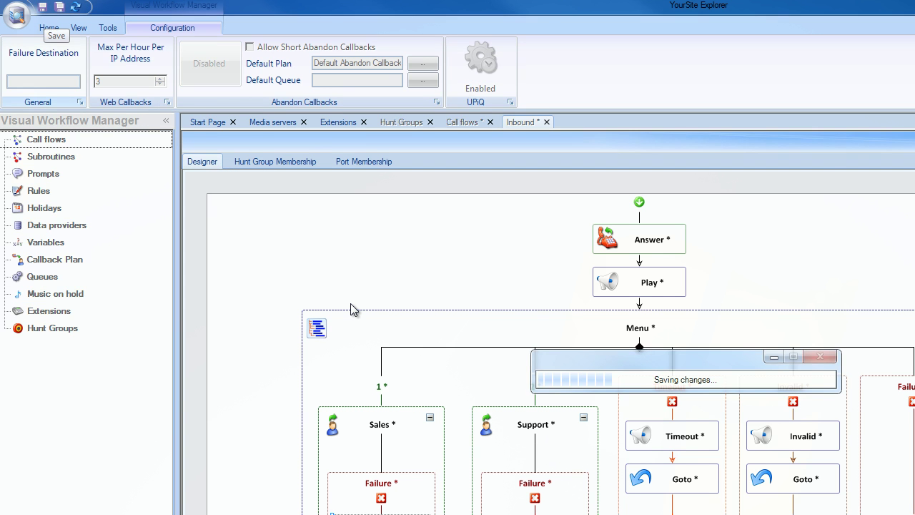